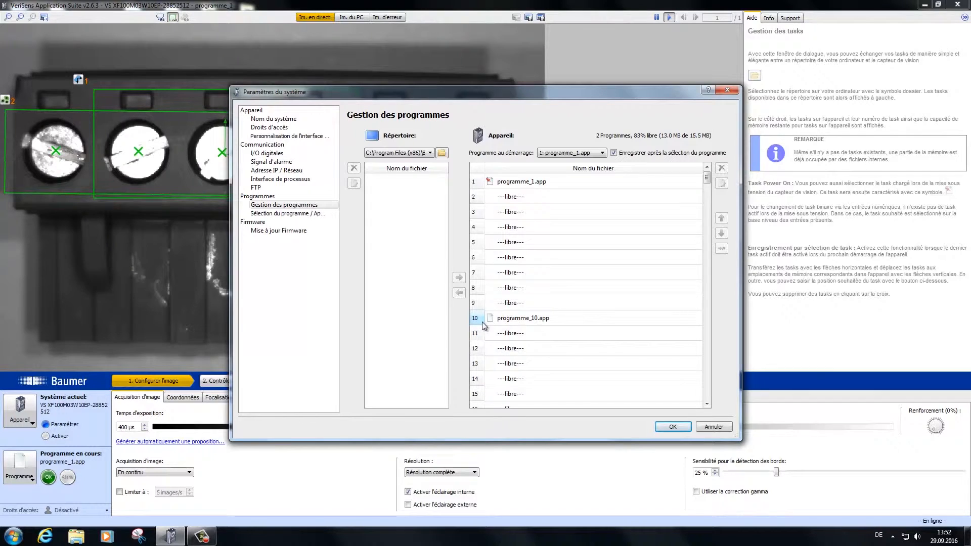
- Close the system parameters after reviewing the stored programmes and show the feature inspections of programme_1
left_click(673, 427)
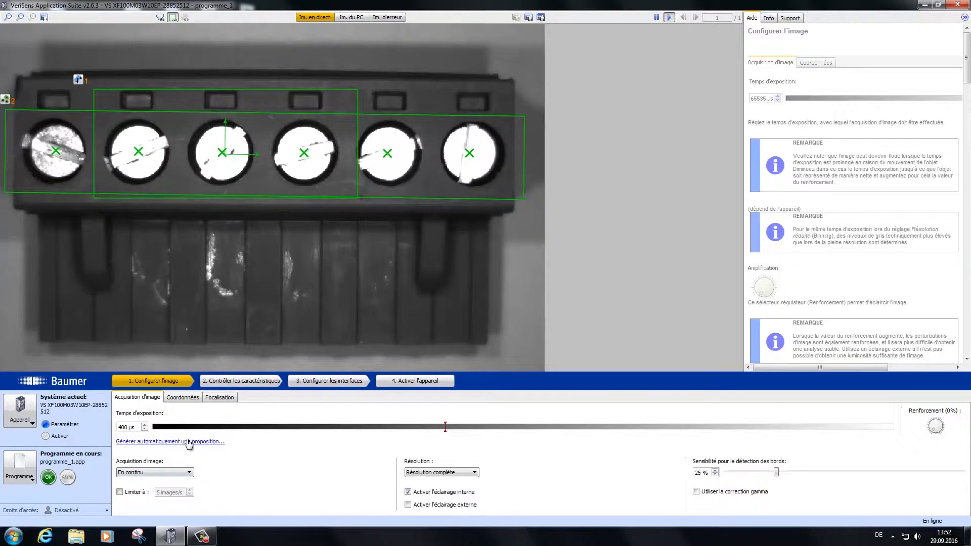
left_click(226, 382)
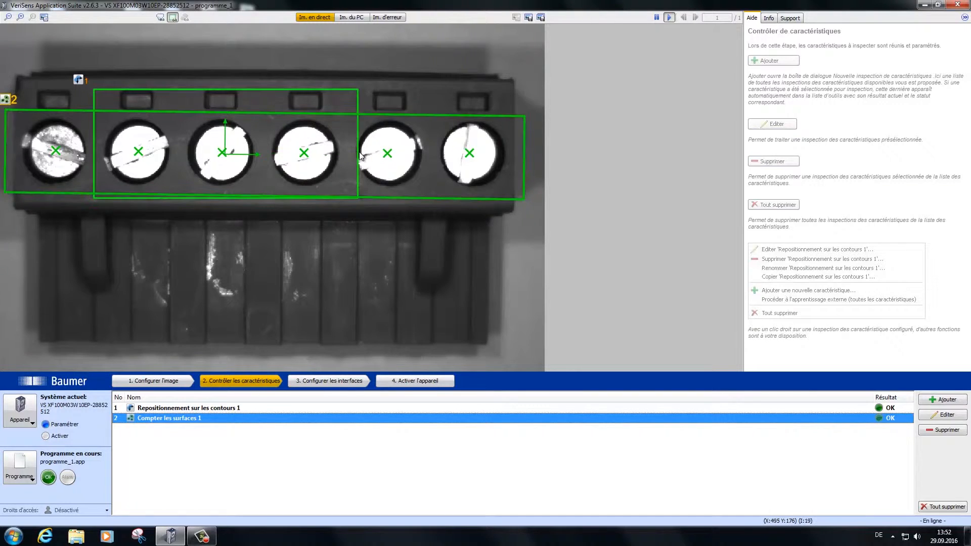
- Load programme_10.app from the device and review its image acquisition and process interface output settings
left_click(20, 467)
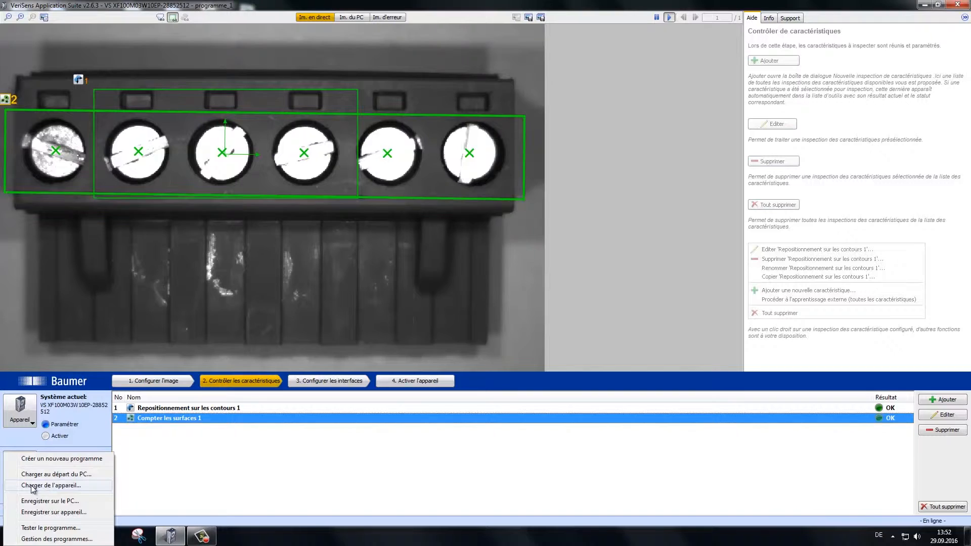
left_click(34, 487)
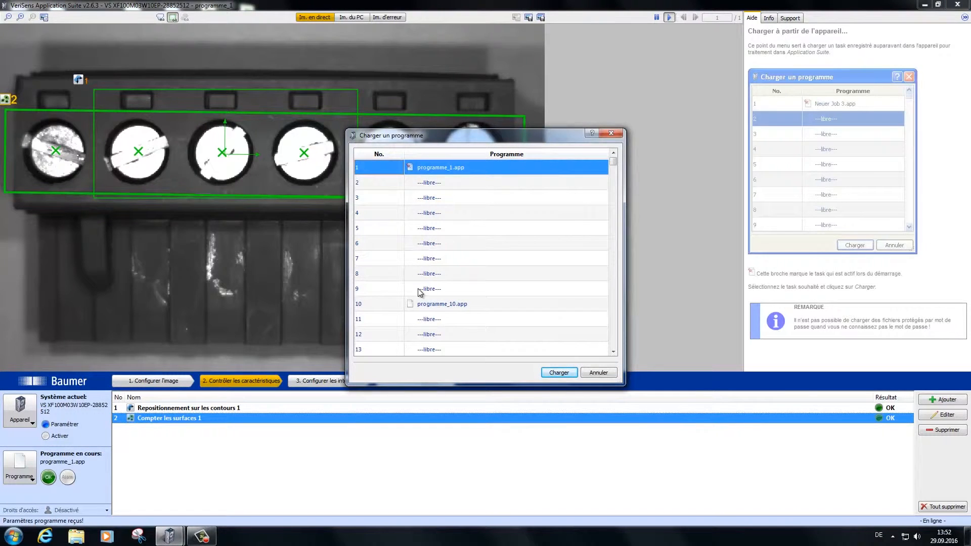
left_click(465, 305)
left_click(561, 373)
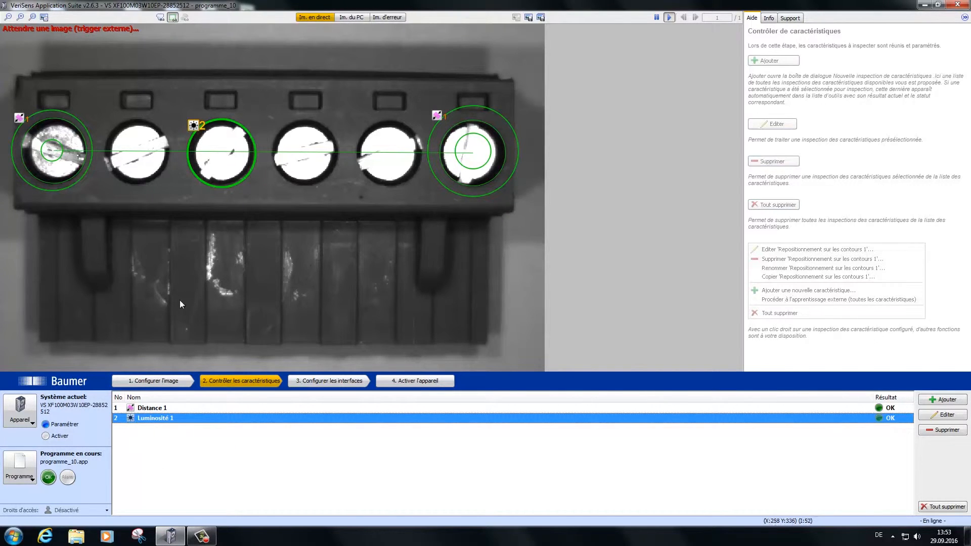
left_click(147, 387)
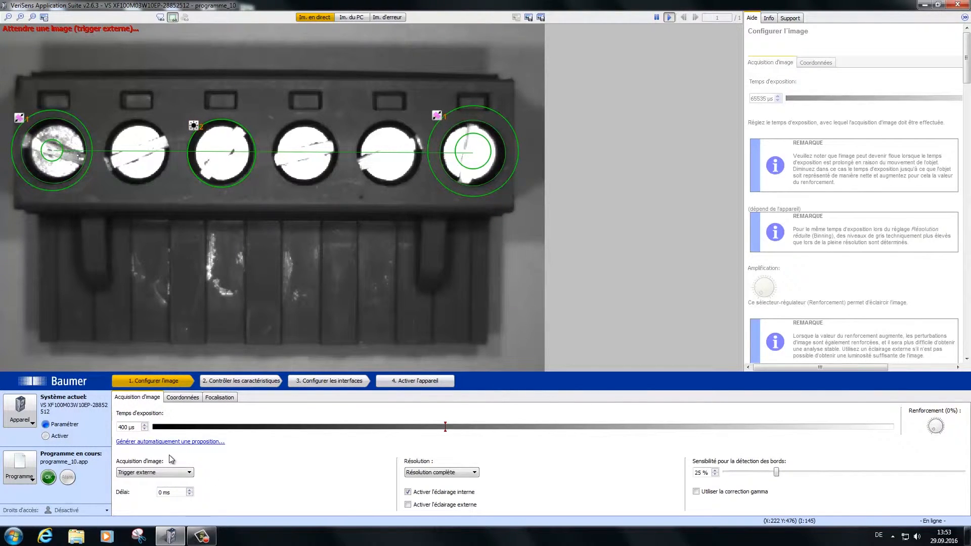
left_click(333, 384)
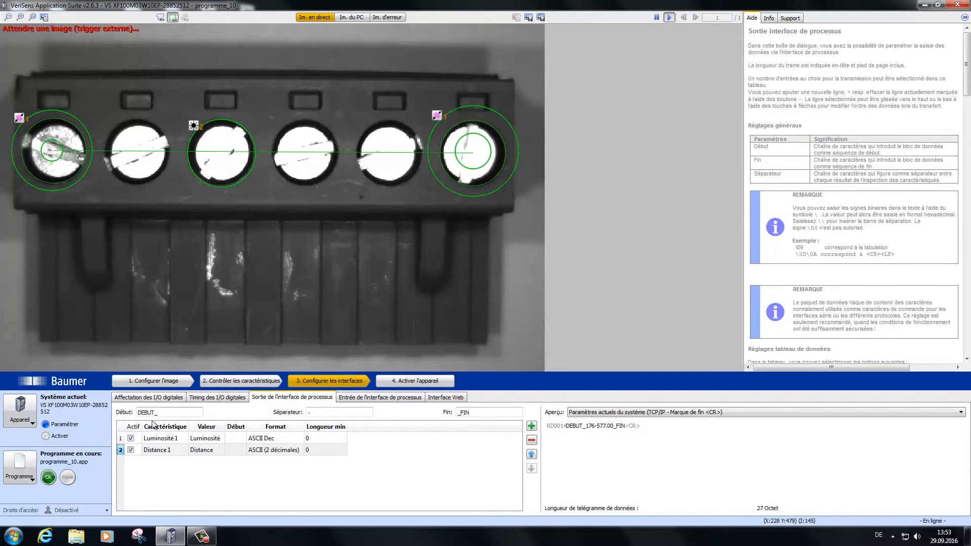
- Load programme_1.app from the device's stored programmes
left_click(28, 464)
left_click(42, 487)
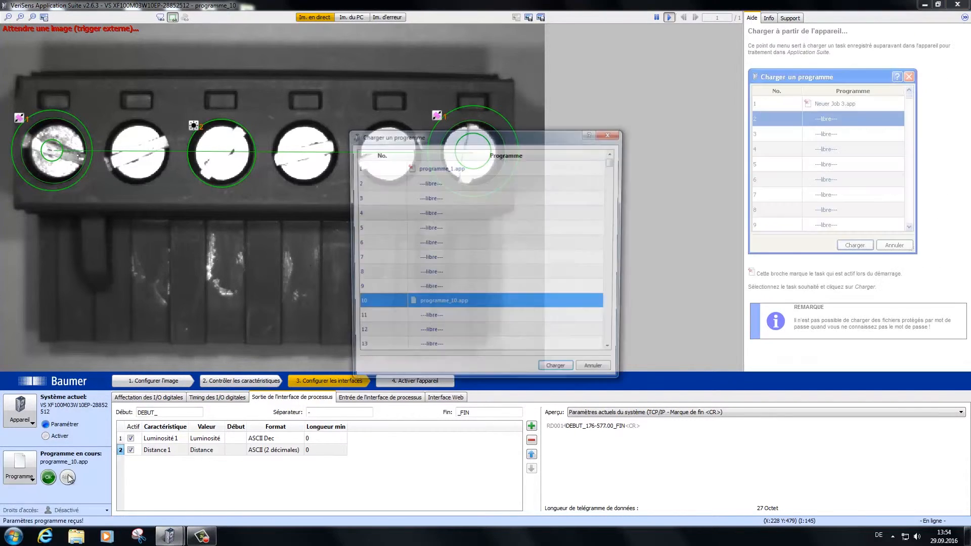
left_click(451, 167)
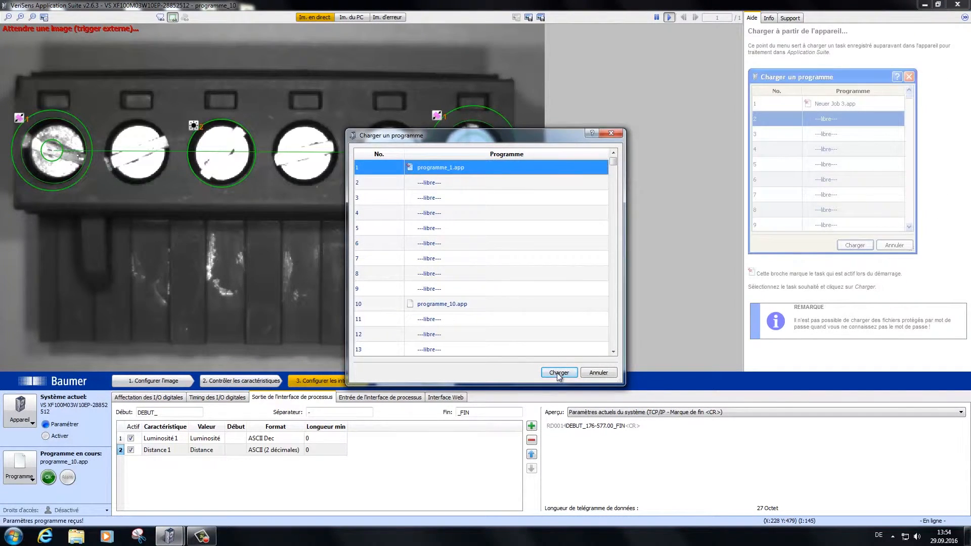
left_click(559, 373)
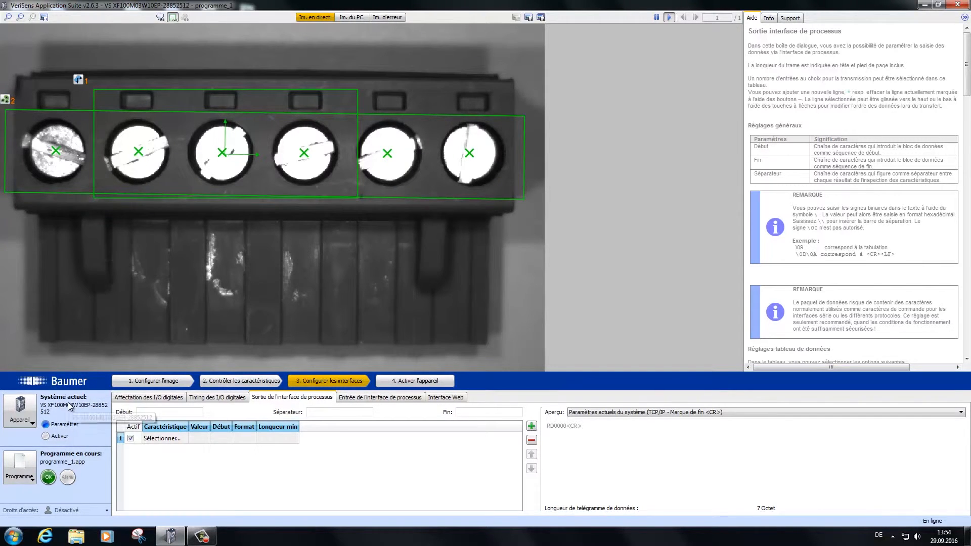
- Check in the system parameters which method is used for programme selection, and close the settings
left_click(20, 404)
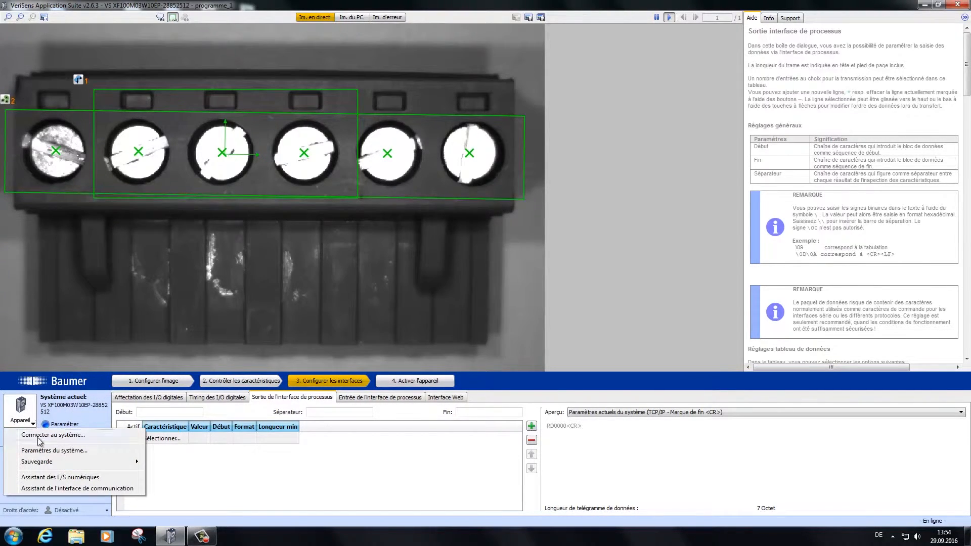
left_click(103, 451)
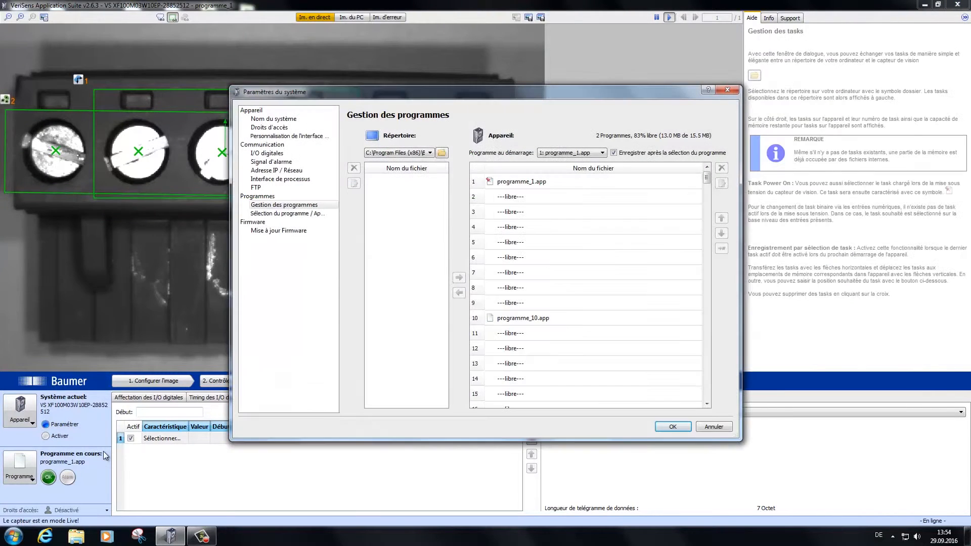
left_click(280, 215)
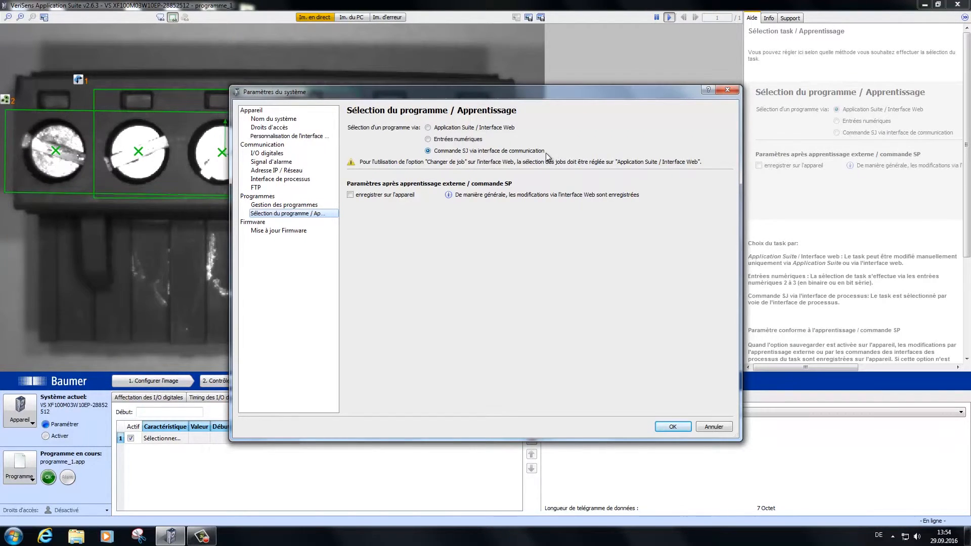
left_click(680, 429)
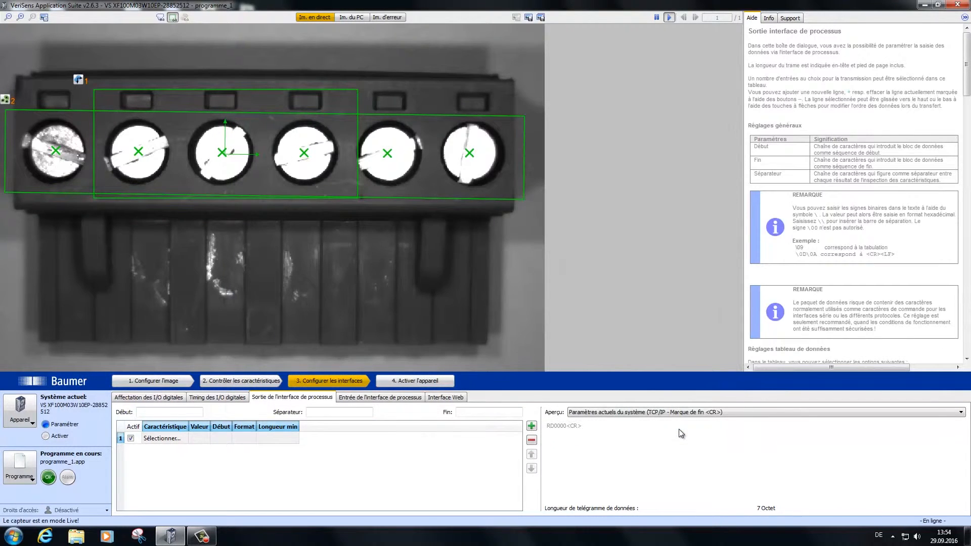
- Activate the device so that it runs programme_1
left_click(429, 384)
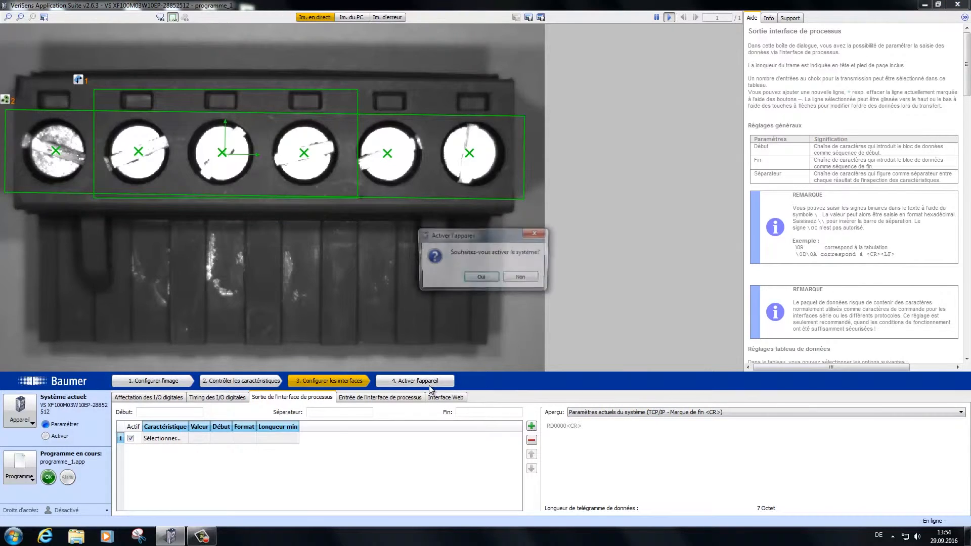
left_click(481, 276)
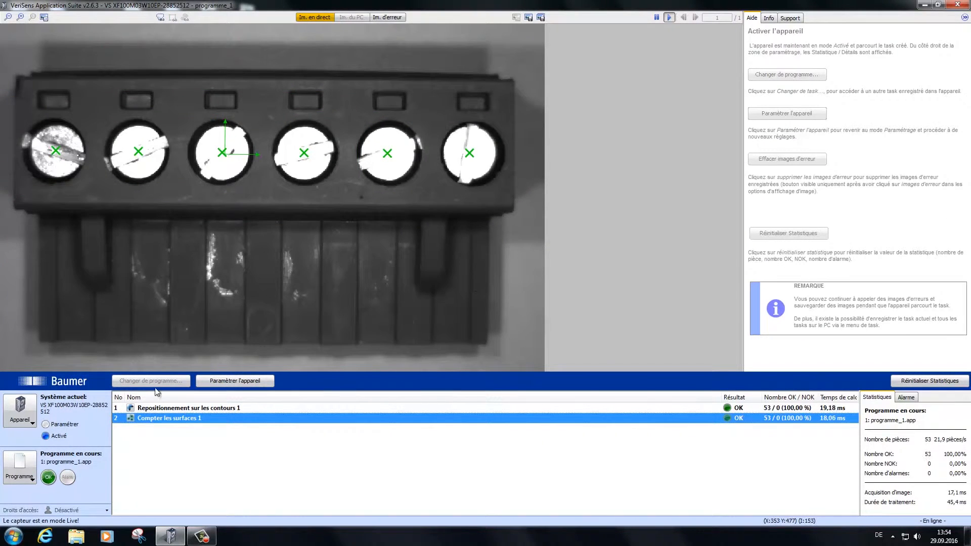
- Open the communication interface assistant, place it clear of the camera image and start the API simulation
left_click(10, 424)
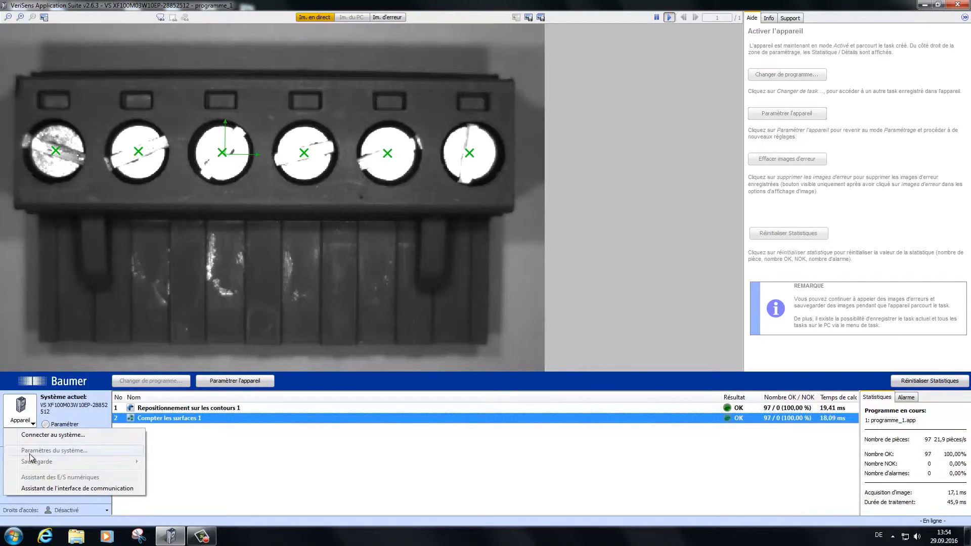
left_click(125, 488)
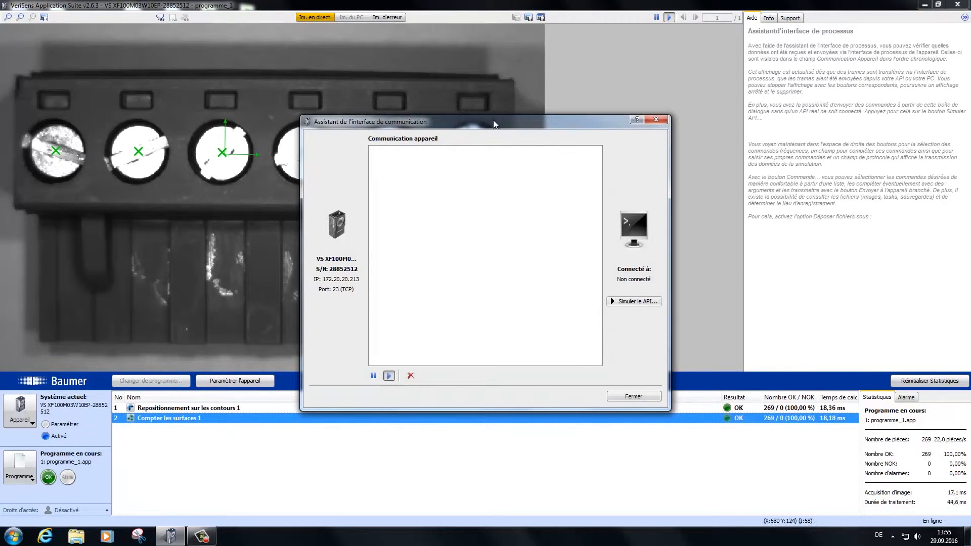
left_click_drag(511, 119, 762, 61)
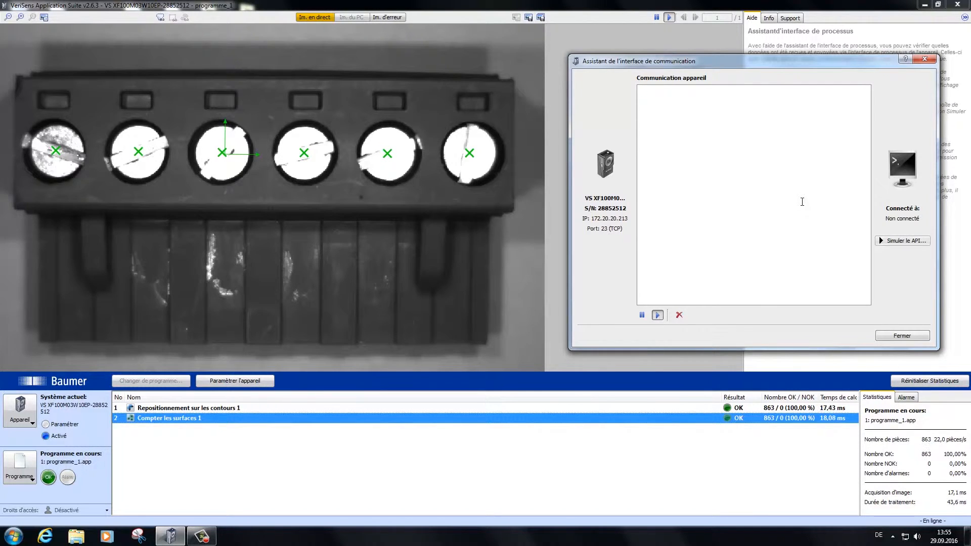
left_click(900, 241)
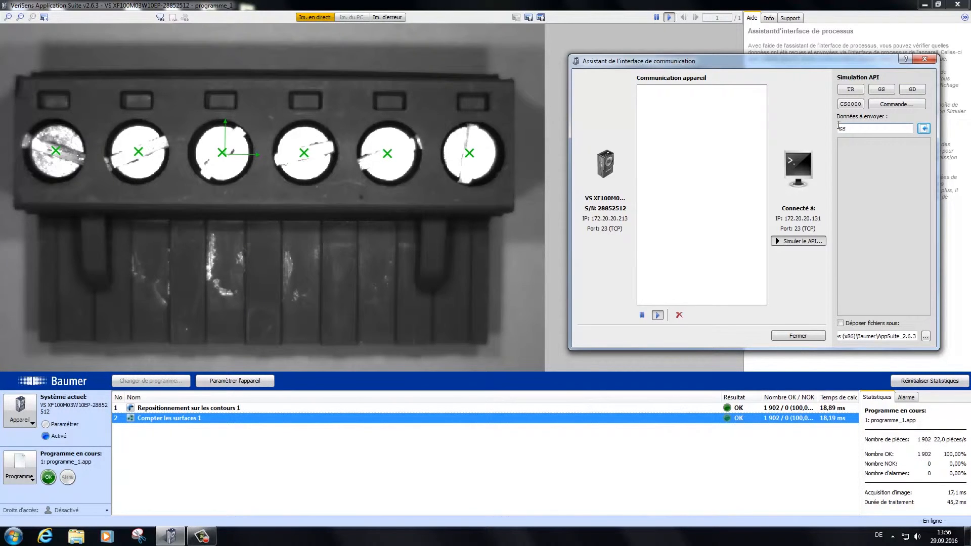
- Send the statistics reset command to the device as CS0000 and again as CS0001
left_click(860, 105)
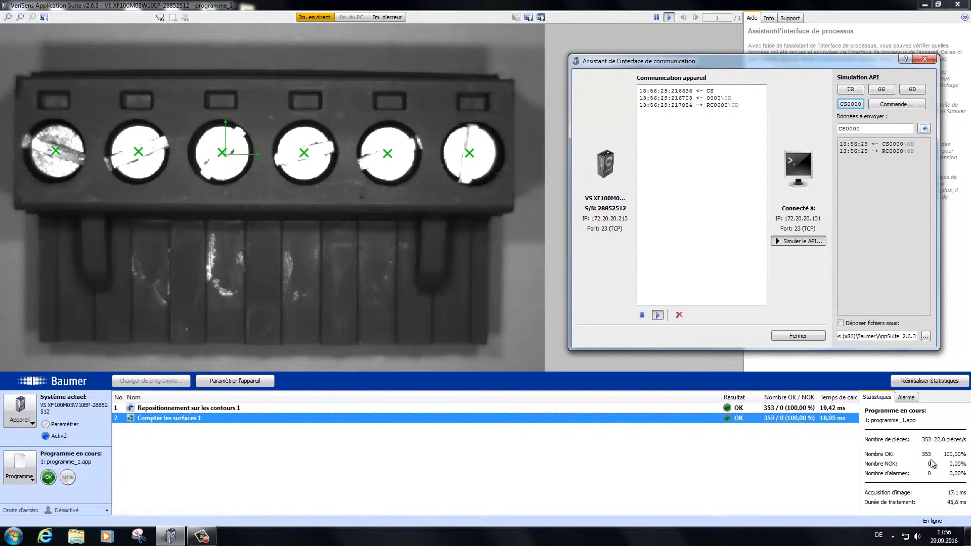
left_click(860, 129)
key("BackSpace")
type("1")
left_click(924, 129)
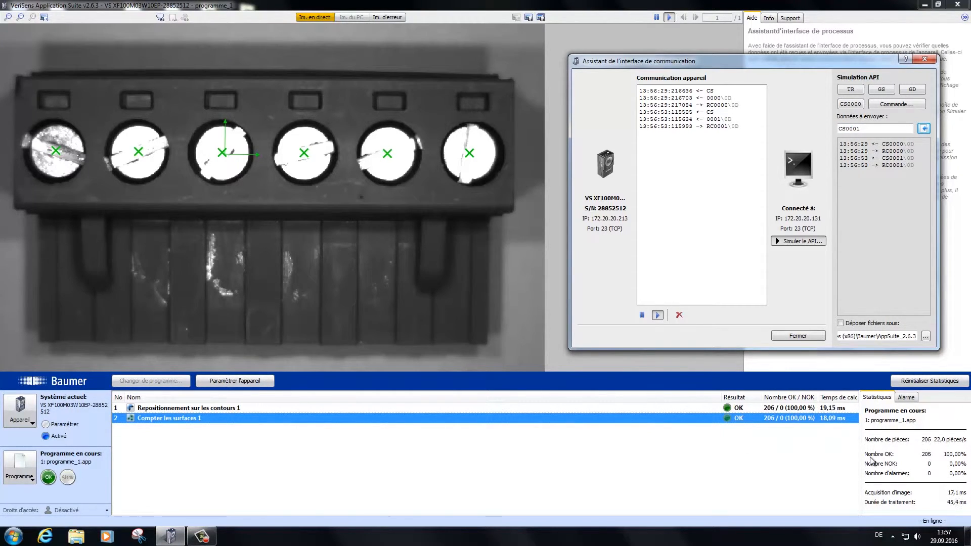
- Choose the SJ - Changer de programme command with programme number 10 and send it to the device
left_click(881, 105)
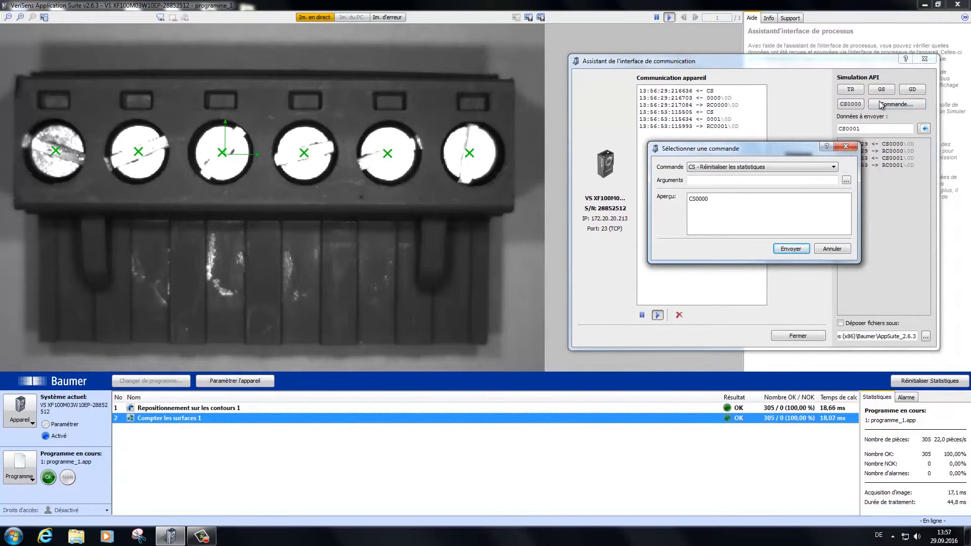
left_click(815, 167)
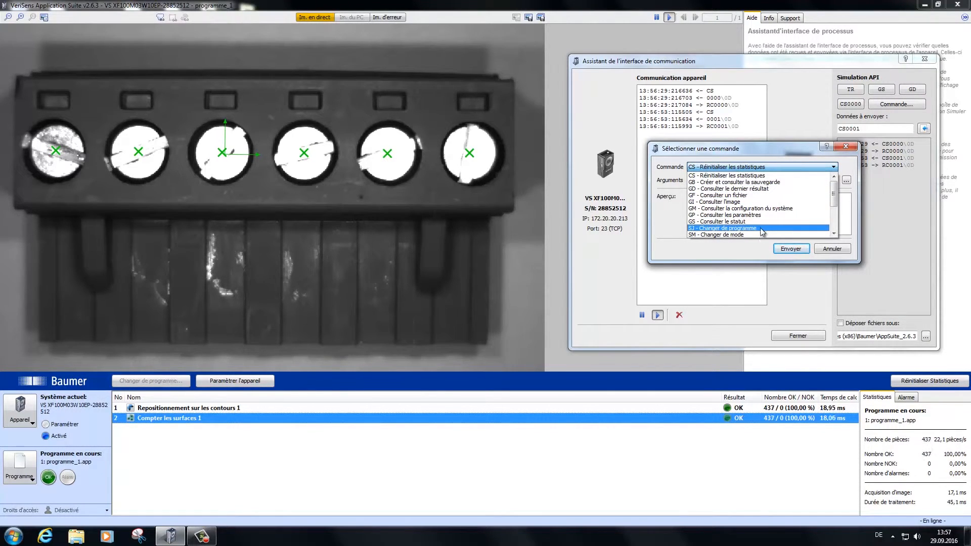
scroll(769, 228, "down", 3)
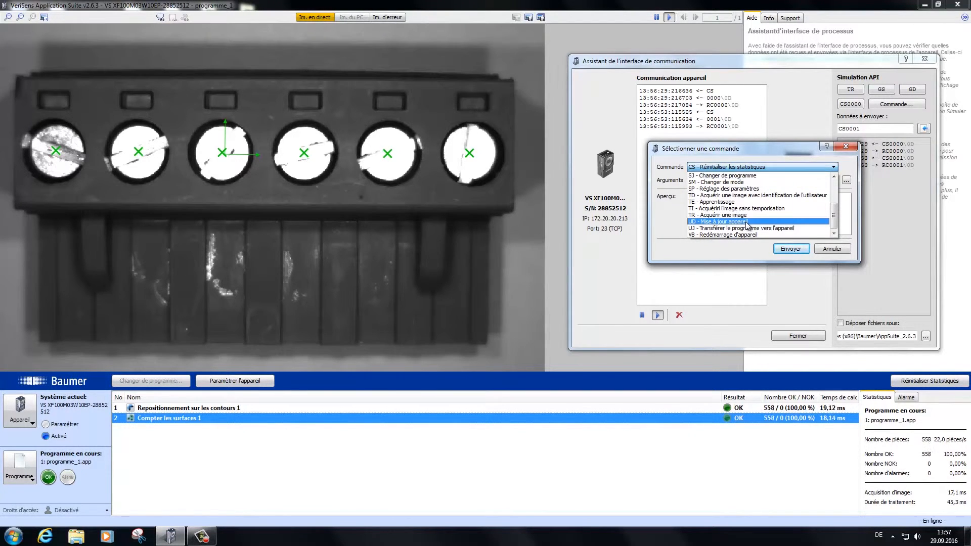
left_click(711, 177)
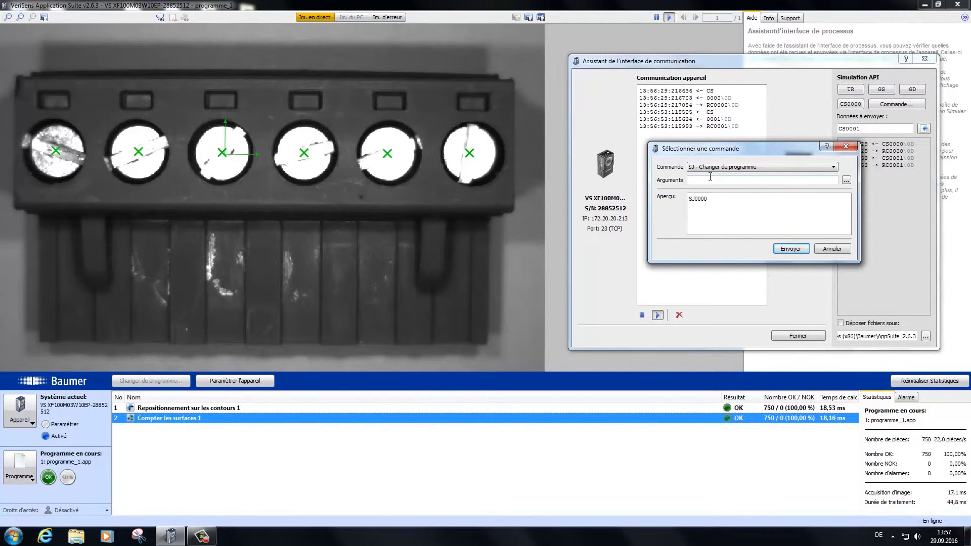
left_click(846, 182)
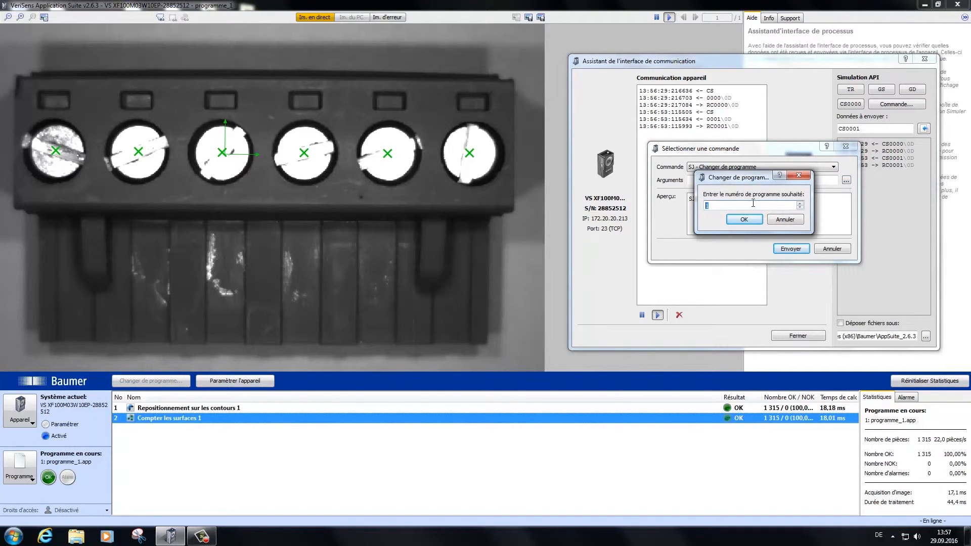
type("10")
left_click(736, 220)
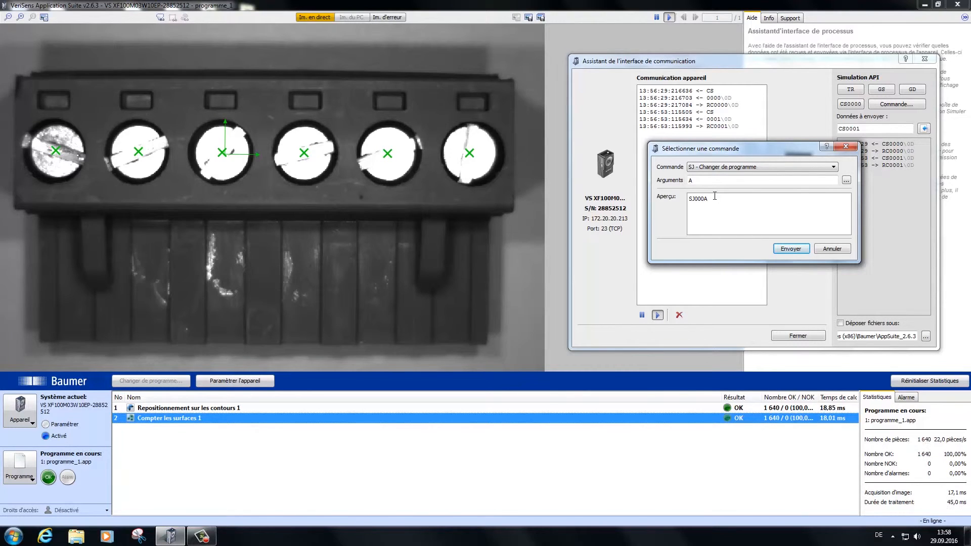
left_click(785, 248)
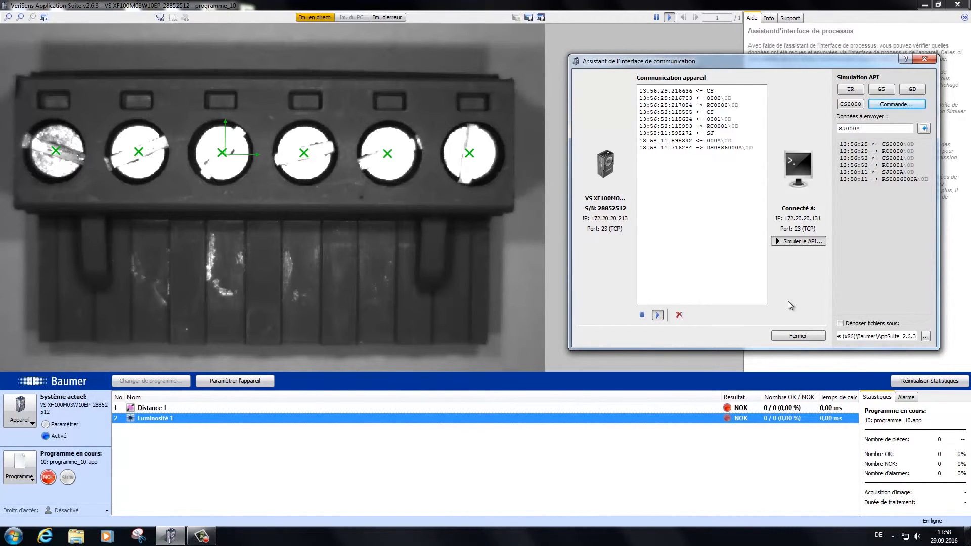
- Send the TR, GS and GD commands to the device and examine the full replies in the communication log
left_click(851, 90)
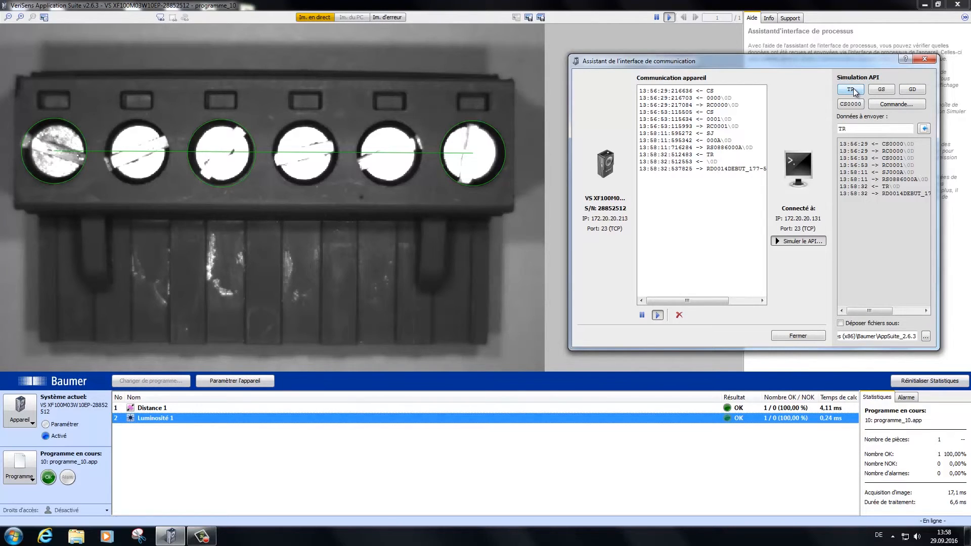
left_click(883, 90)
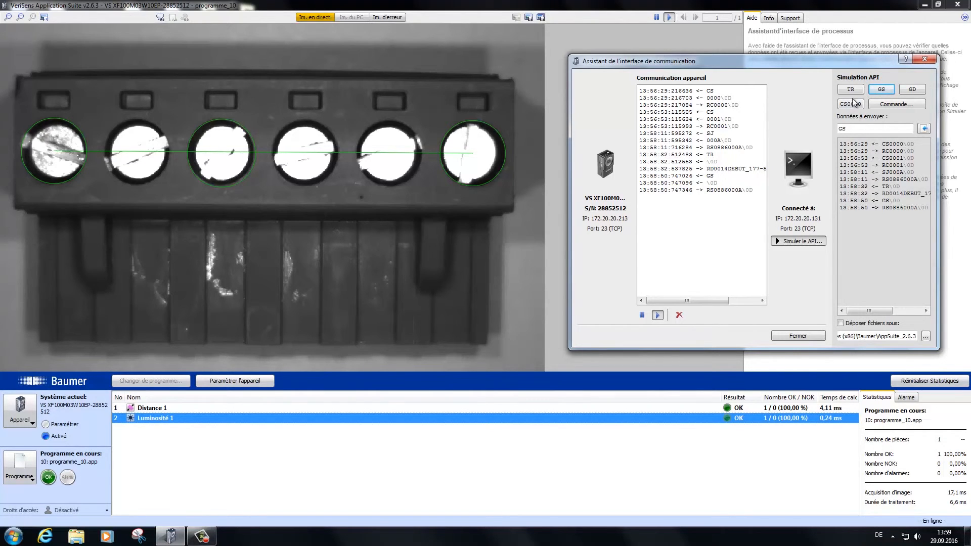
left_click(911, 90)
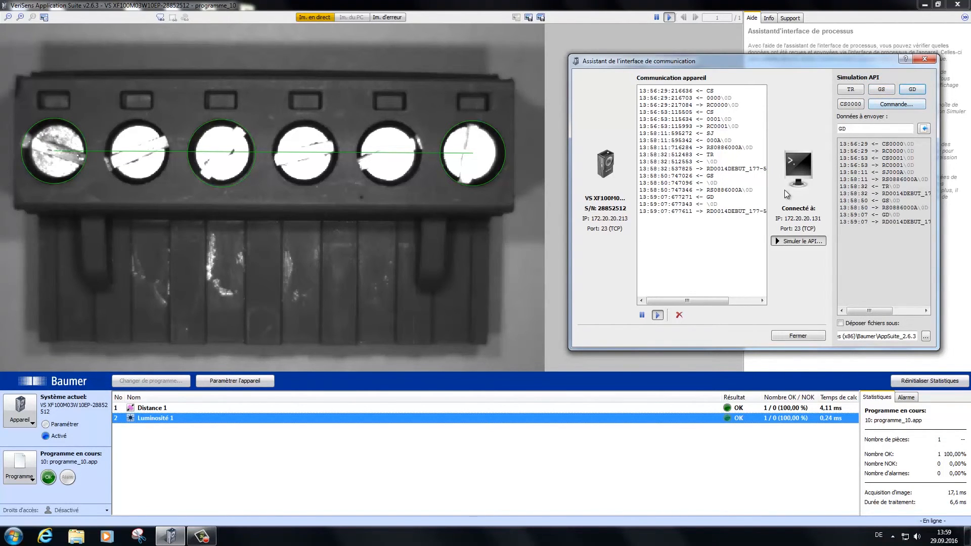
left_click_drag(690, 302, 737, 301)
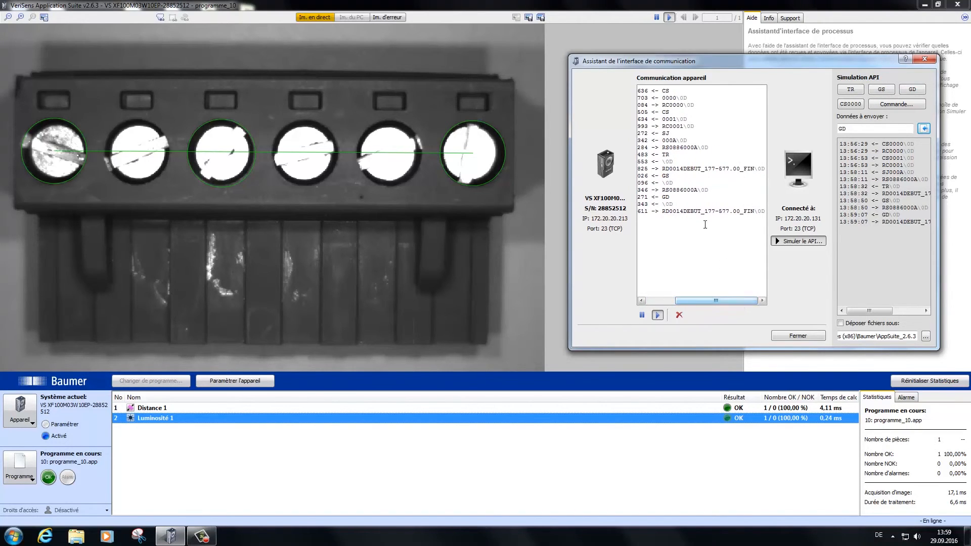